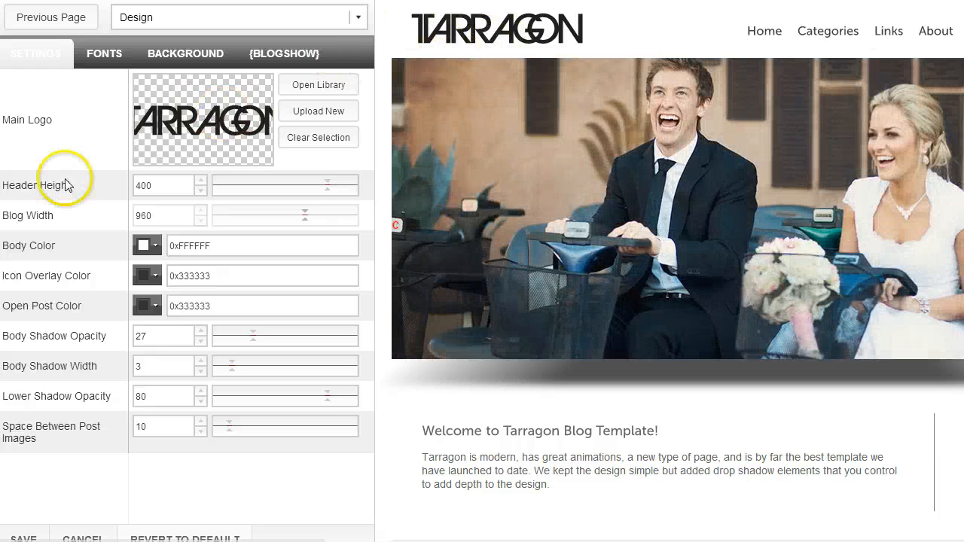
Set the Body Color to green 0x8DD11D, save the design, and check the posts in the preview
{"action": "double_click", "coordinate": [153, 185]}
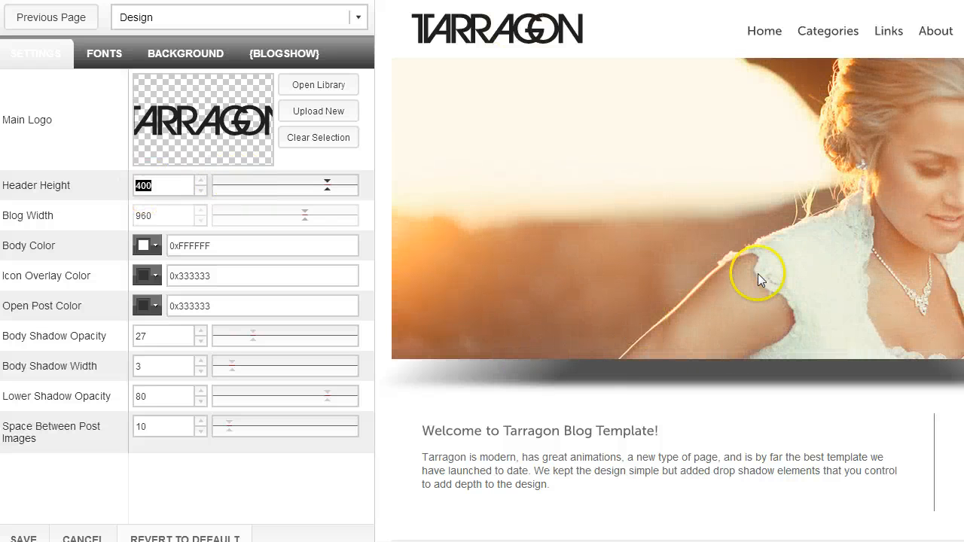
{"action": "scroll", "coordinate": [624, 237], "scroll_direction": "down", "scroll_amount": 5}
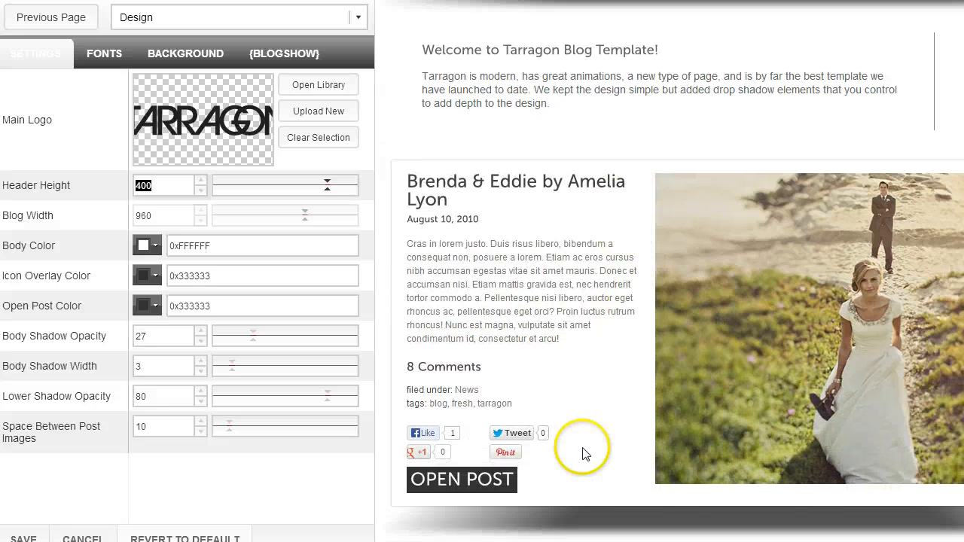
{"action": "left_click", "coordinate": [156, 246]}
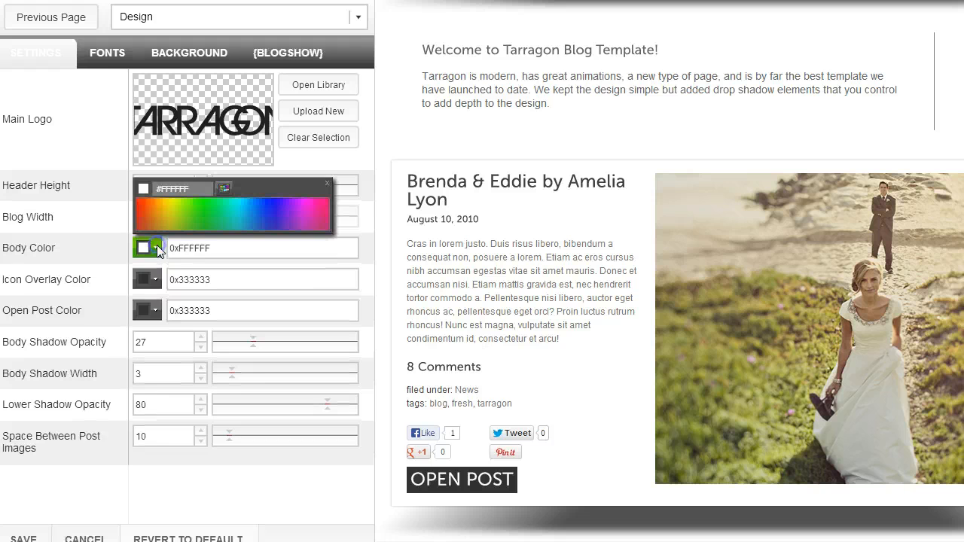
{"action": "left_click", "coordinate": [182, 216]}
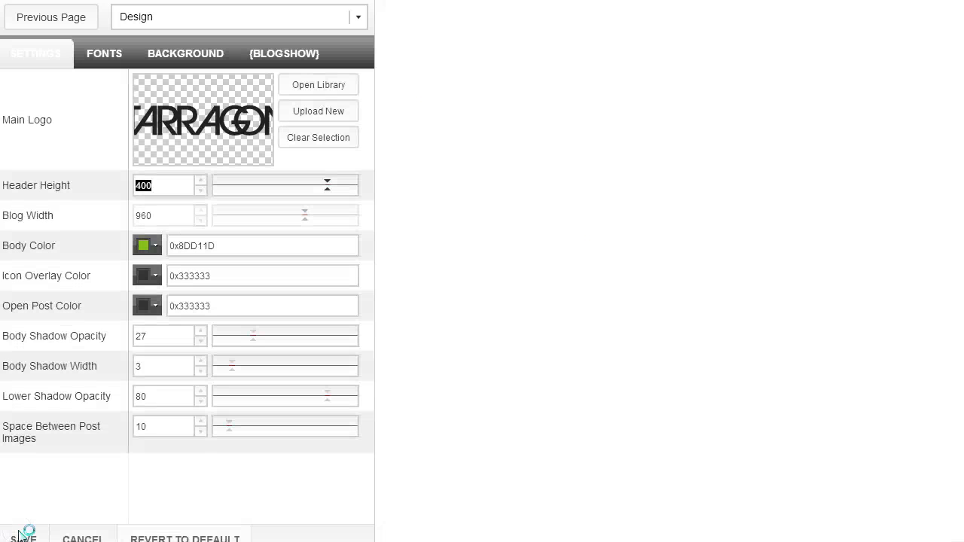
{"action": "scroll", "coordinate": [854, 338], "scroll_direction": "down", "scroll_amount": 6}
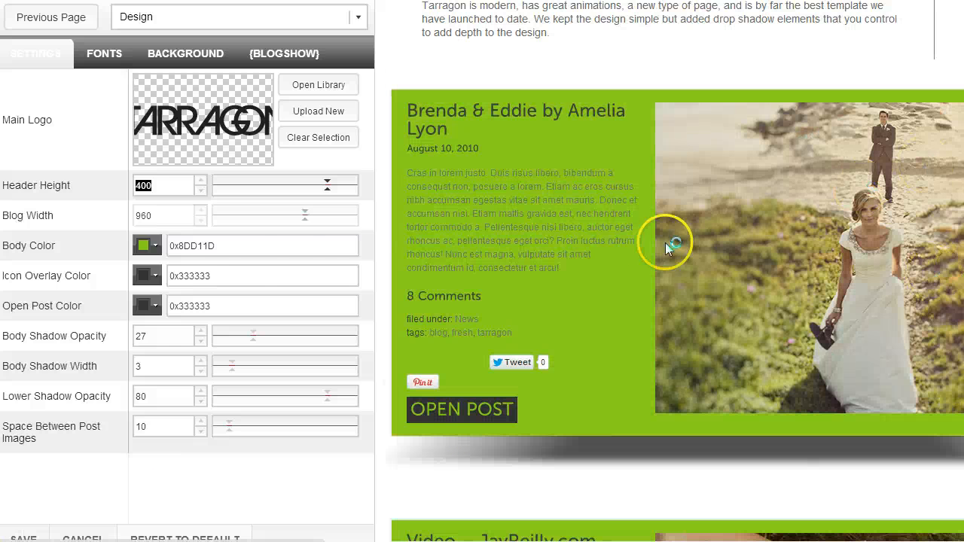
Set the Body Color to white 0xffffff and save the design
{"action": "left_click", "coordinate": [217, 245]}
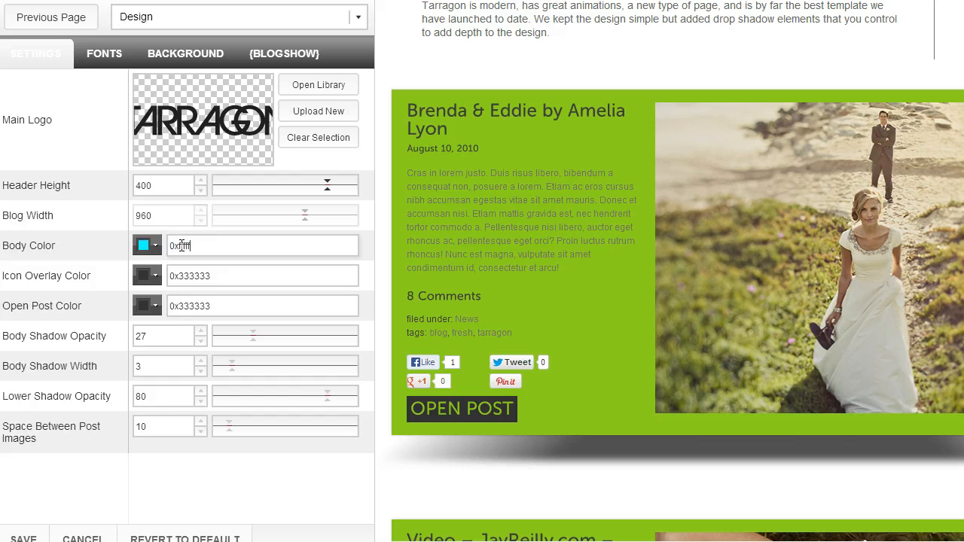
{"action": "left_click", "coordinate": [19, 535]}
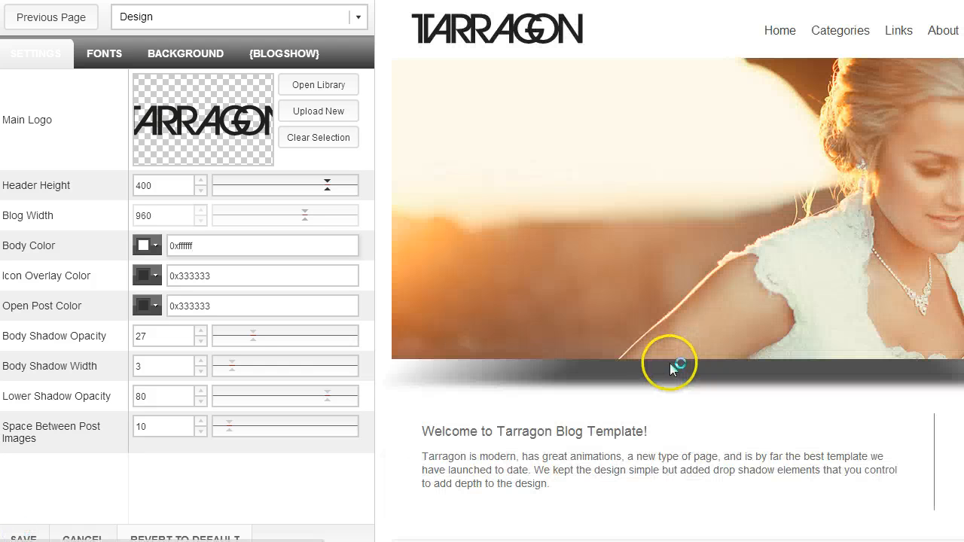
{"action": "scroll", "coordinate": [620, 389], "scroll_direction": "down", "scroll_amount": 5}
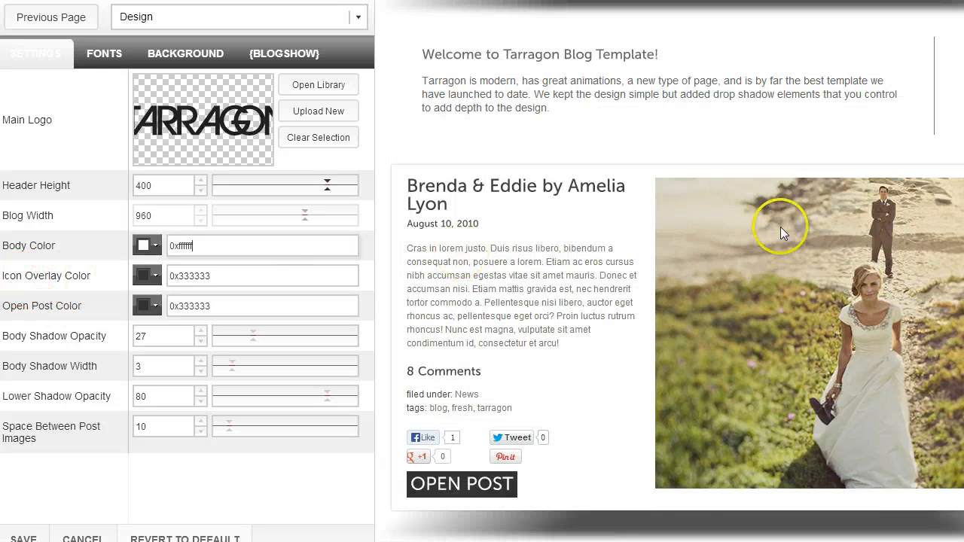
Set the Body Shadow Opacity to 82, save the design, and check the post borders in the preview
{"action": "left_click_drag", "start_coordinate": [617, 541], "coordinate": [745, 541]}
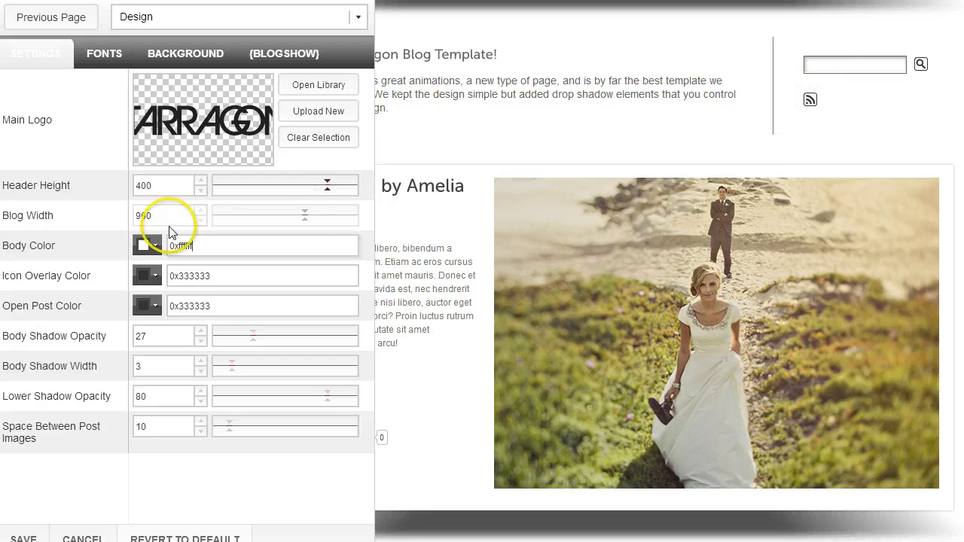
{"action": "left_click", "coordinate": [208, 277]}
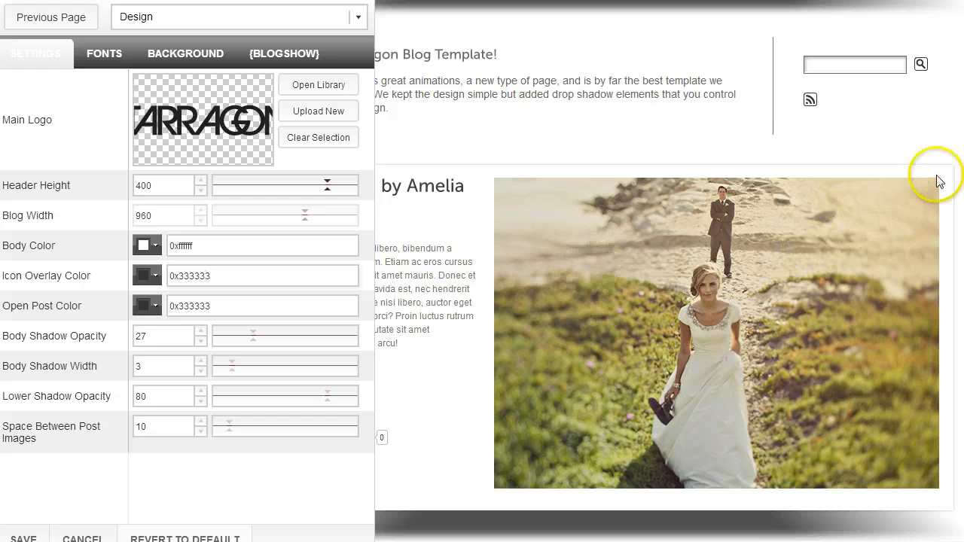
{"action": "scroll", "coordinate": [723, 467], "scroll_direction": "down", "scroll_amount": 3}
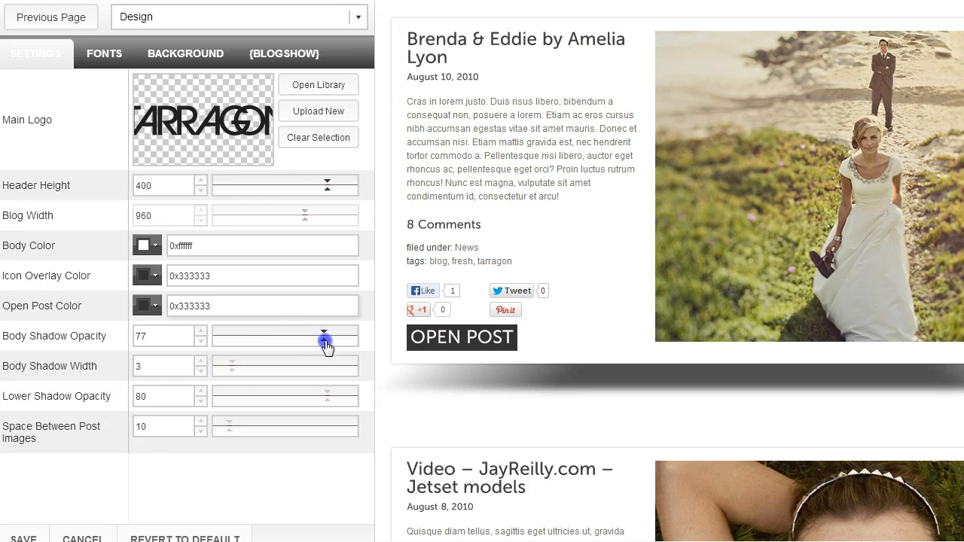
{"action": "left_click_drag", "start_coordinate": [332, 345], "coordinate": [333, 343]}
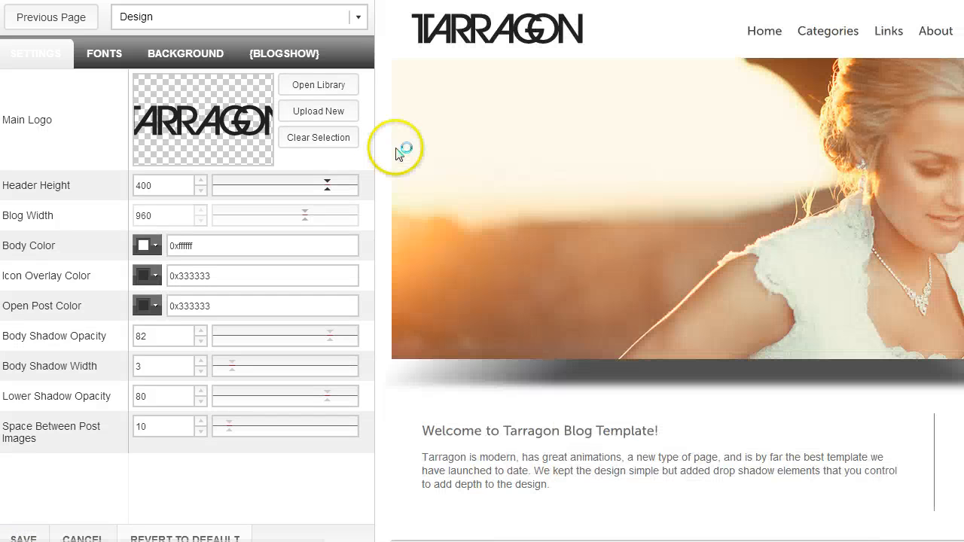
{"action": "scroll", "coordinate": [676, 300], "scroll_direction": "down", "scroll_amount": 1}
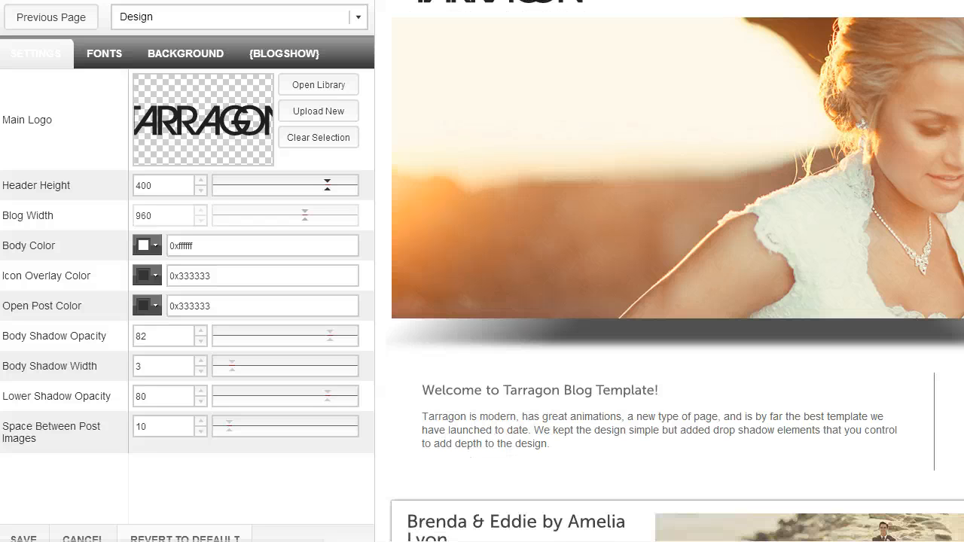
{"action": "scroll", "coordinate": [866, 238], "scroll_direction": "down", "scroll_amount": 5}
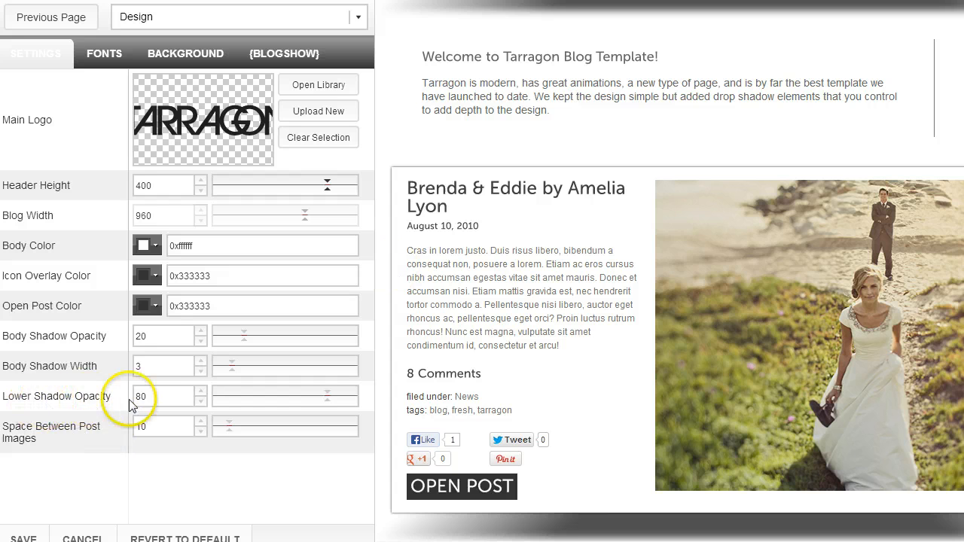
Set the Body Shadow Opacity to 20 and the Lower Shadow Opacity to 50, and save the design
{"action": "scroll", "coordinate": [518, 249], "scroll_direction": "up", "scroll_amount": 4}
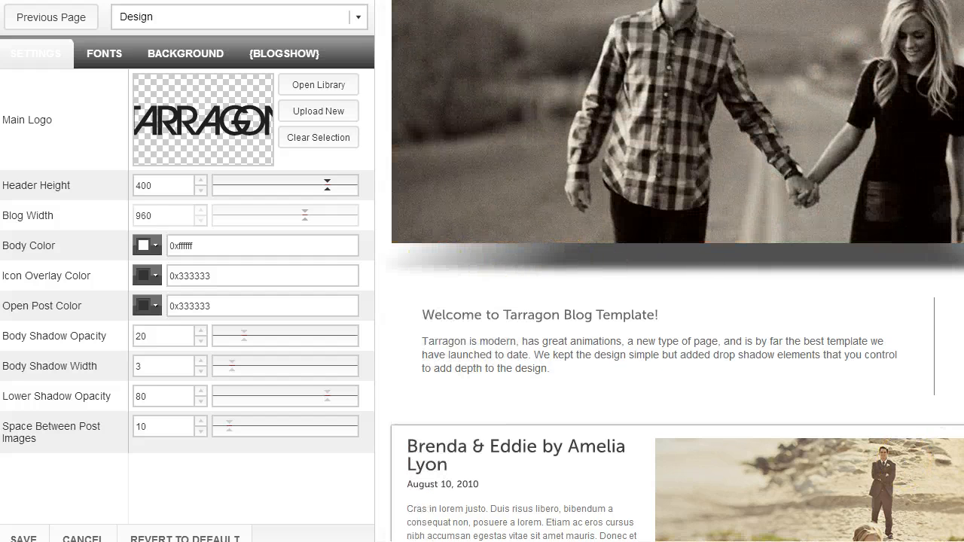
{"action": "scroll", "coordinate": [709, 227], "scroll_direction": "down", "scroll_amount": 6}
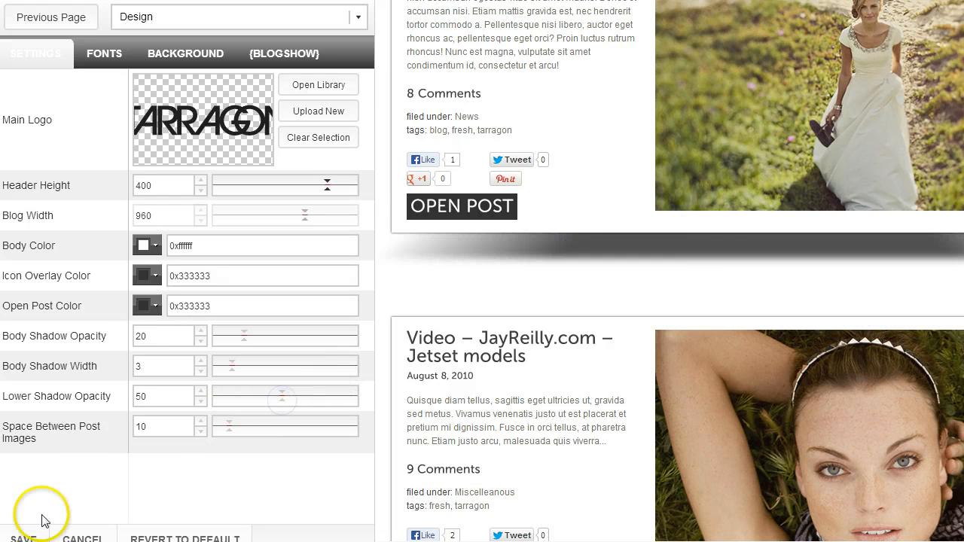
{"action": "left_click", "coordinate": [23, 536]}
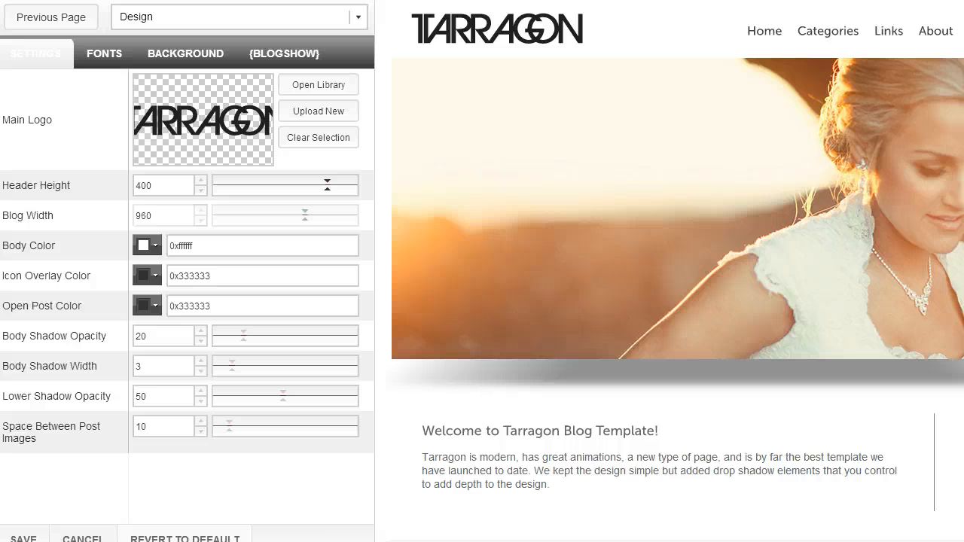
{"action": "scroll", "coordinate": [399, 419], "scroll_direction": "down", "scroll_amount": 5}
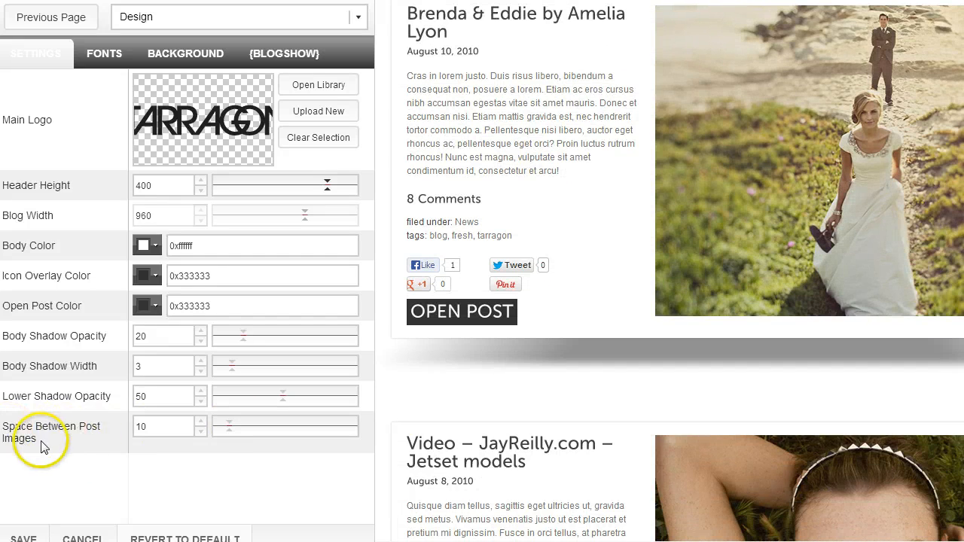
Open the first post in the preview and examine the spacing between its images
{"action": "left_click", "coordinate": [482, 310]}
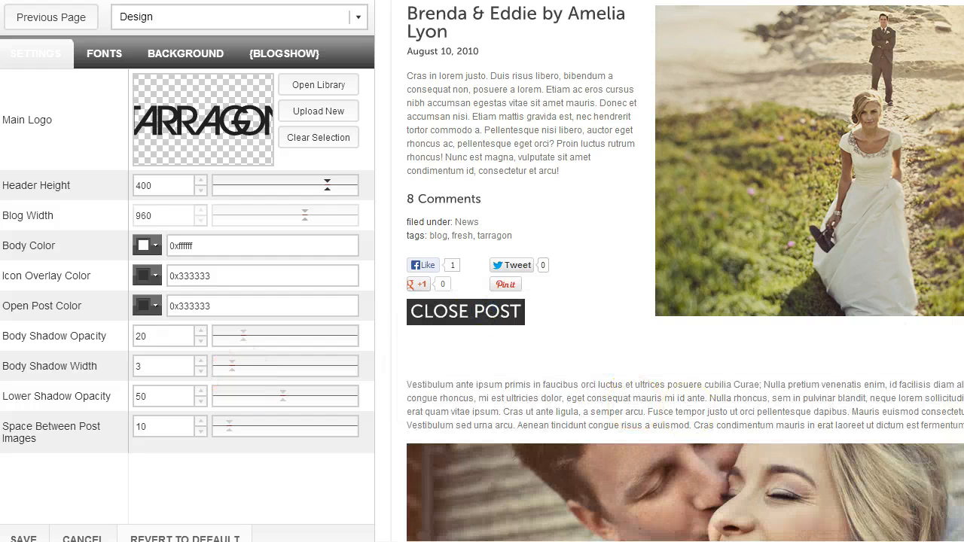
{"action": "scroll", "coordinate": [638, 237], "scroll_direction": "down", "scroll_amount": 7}
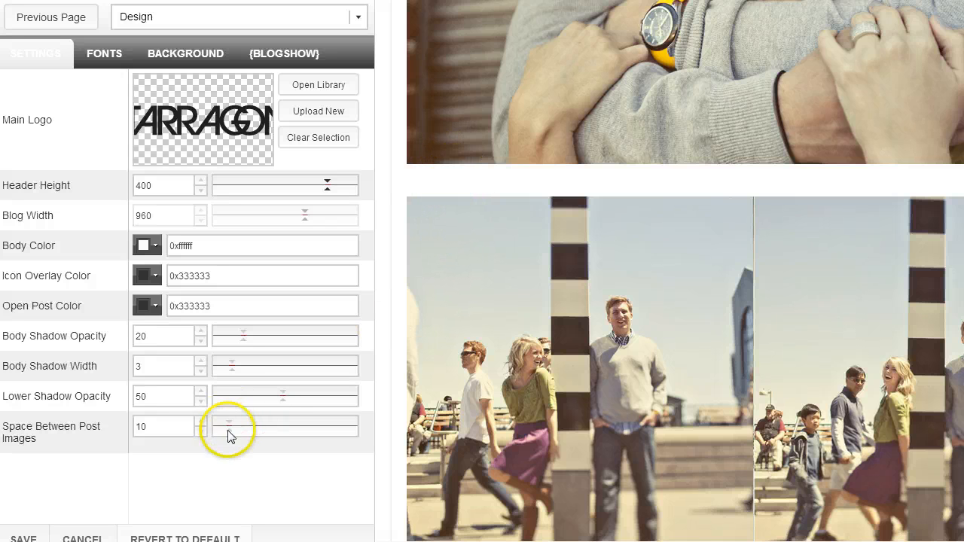
Open the background settings and review the available Background Tile Mode options
{"action": "left_click", "coordinate": [186, 65]}
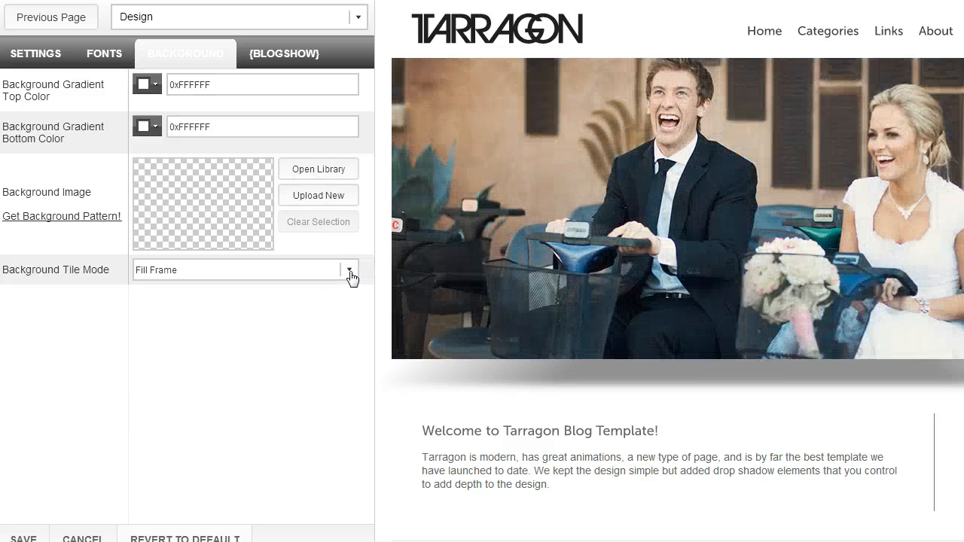
{"action": "left_click", "coordinate": [350, 271]}
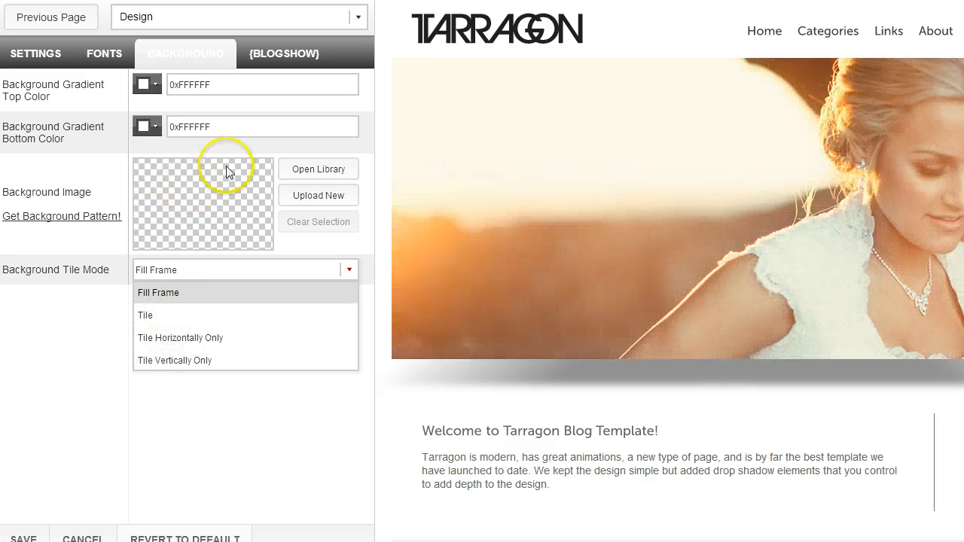
{"action": "left_click", "coordinate": [252, 446]}
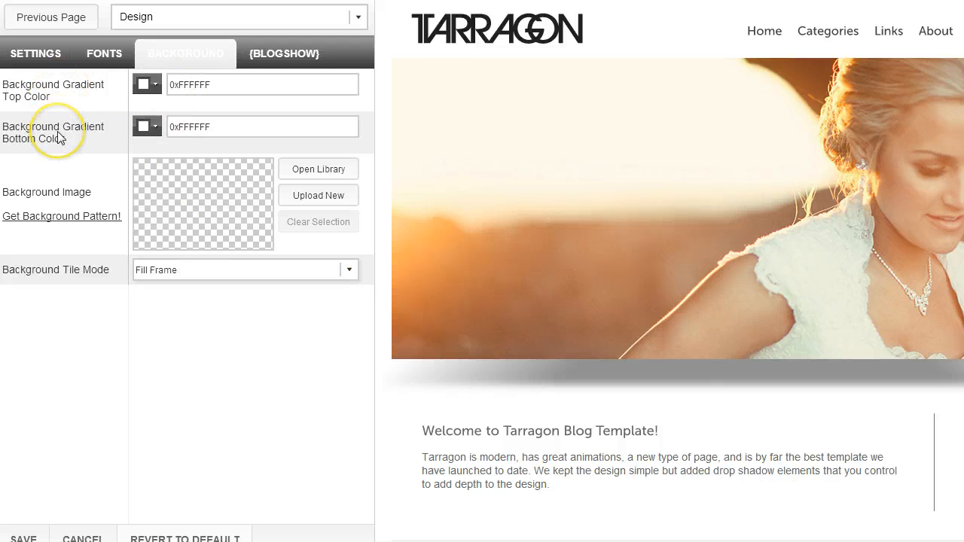
Set the Background Gradient Bottom Color to green 0x77B330, save the design, and check the page gradient in the preview
{"action": "double_click", "coordinate": [169, 85]}
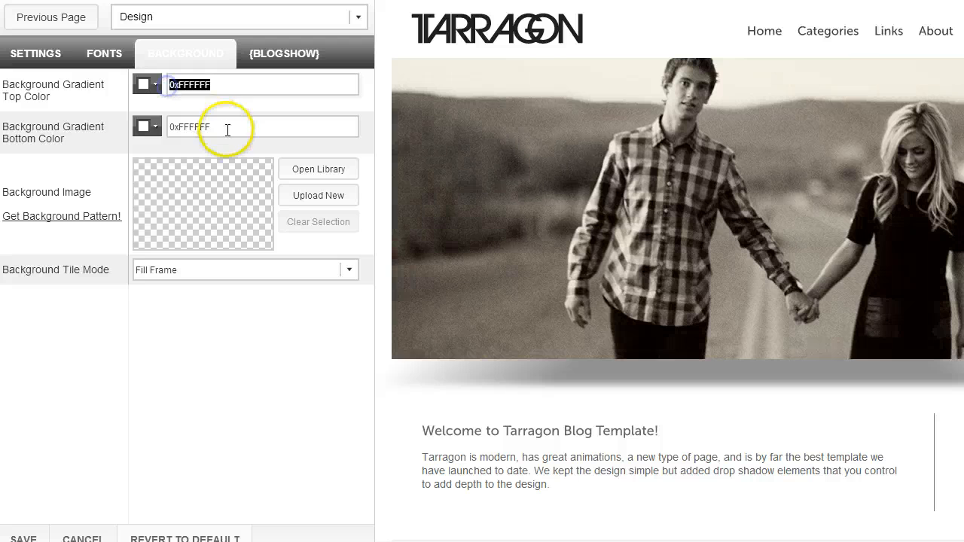
{"action": "double_click", "coordinate": [174, 128]}
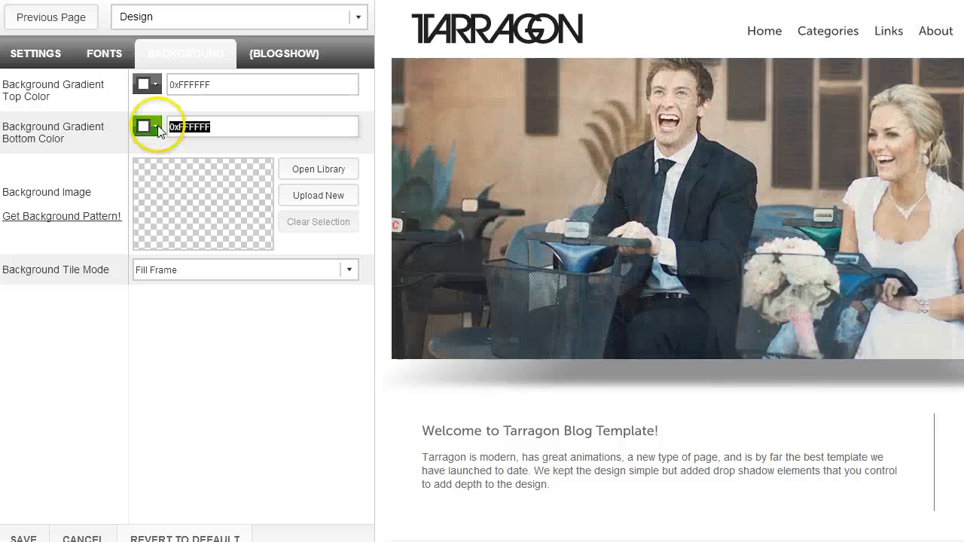
{"action": "left_click", "coordinate": [157, 128]}
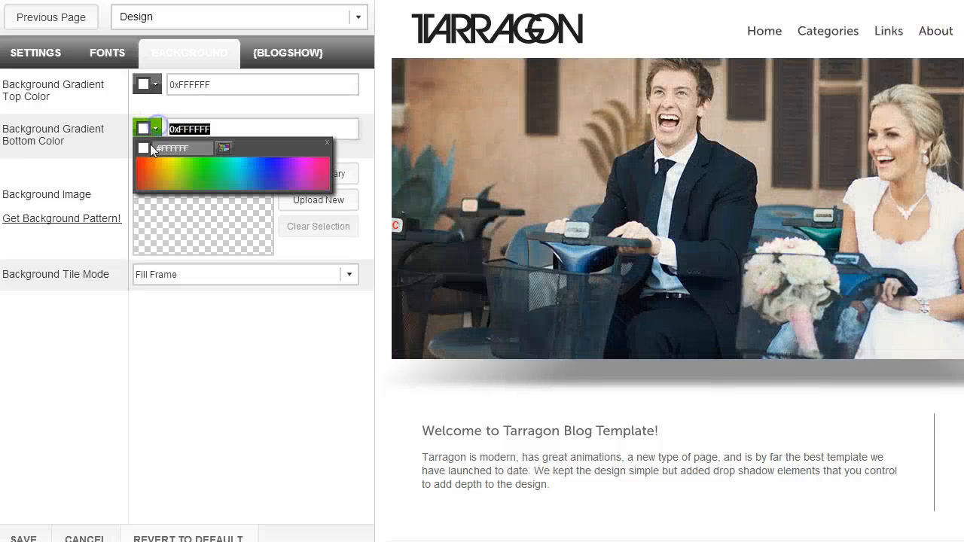
{"action": "left_click", "coordinate": [185, 189]}
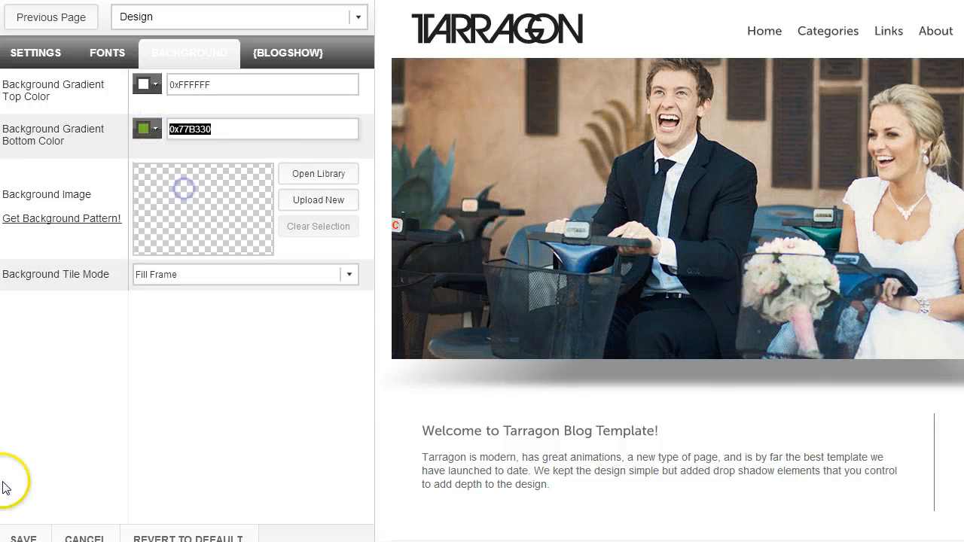
{"action": "left_click", "coordinate": [26, 536]}
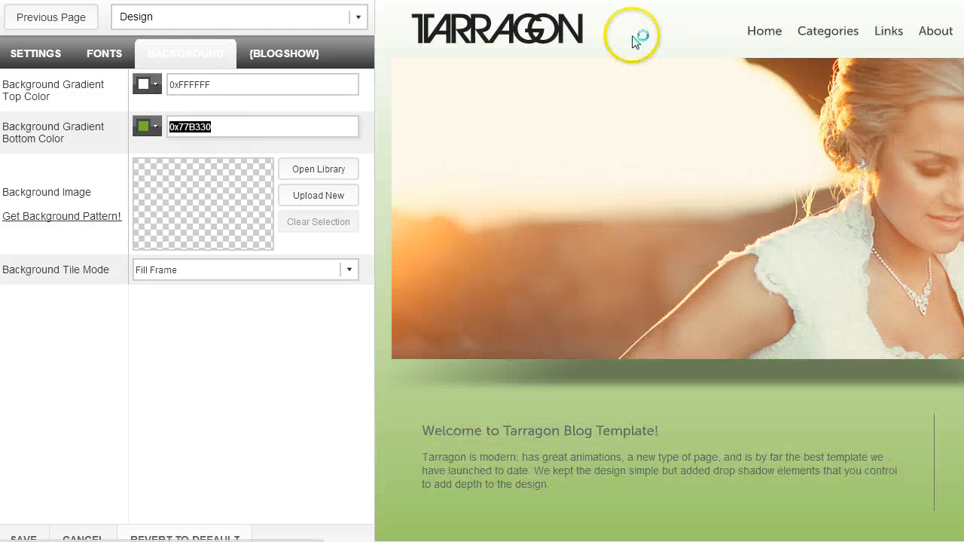
{"action": "scroll", "coordinate": [669, 271], "scroll_direction": "down", "scroll_amount": 12}
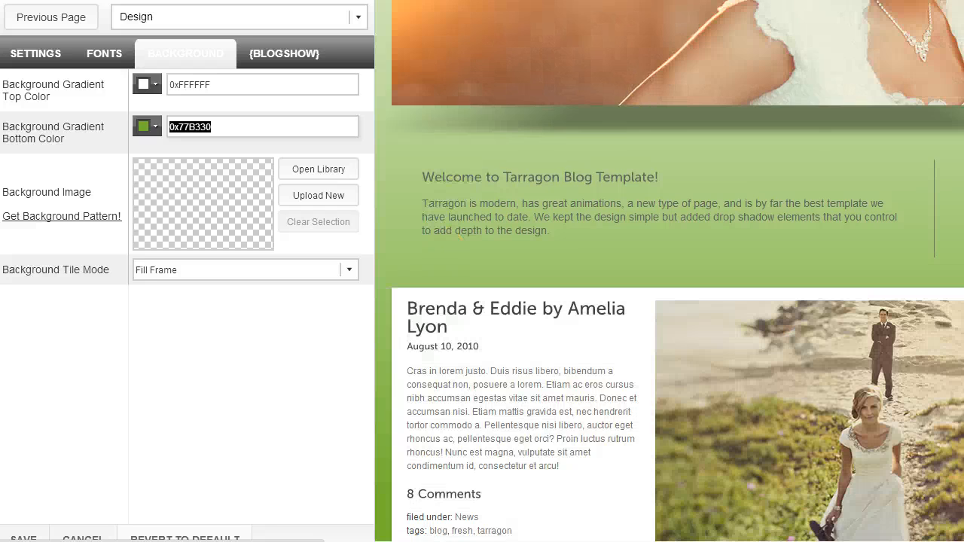
{"action": "scroll", "coordinate": [668, 271], "scroll_direction": "up", "scroll_amount": 8}
{"action": "scroll", "coordinate": [668, 271], "scroll_direction": "up", "scroll_amount": 5}
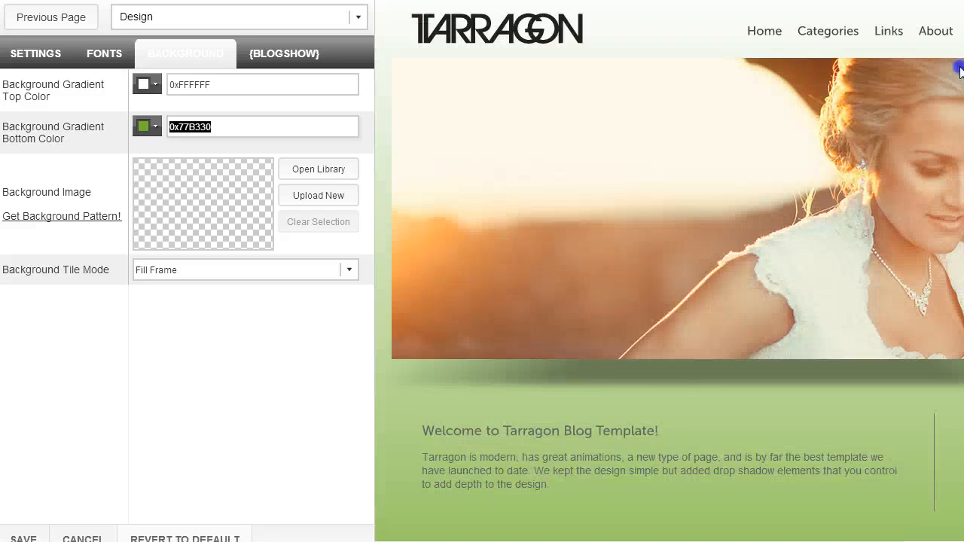
Copy the top gradient color 0xFFFFFF into the Background Gradient Bottom Color and save the design
{"action": "left_click", "coordinate": [213, 83]}
{"action": "left_click_drag", "start_coordinate": [203, 85], "coordinate": [161, 85]}
{"action": "key", "text": "ctrl+c"}
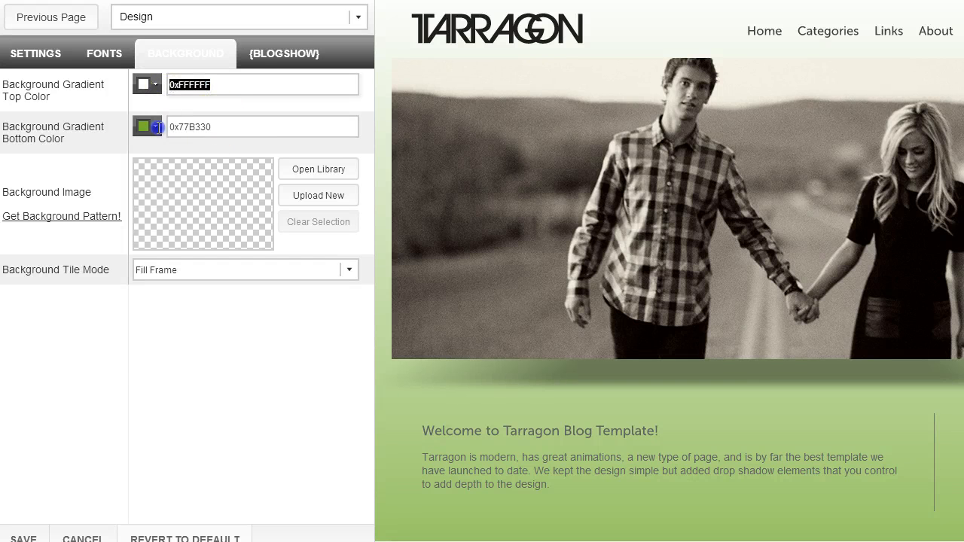
{"action": "left_click_drag", "start_coordinate": [207, 126], "coordinate": [160, 128]}
{"action": "key", "text": "ctrl+v"}
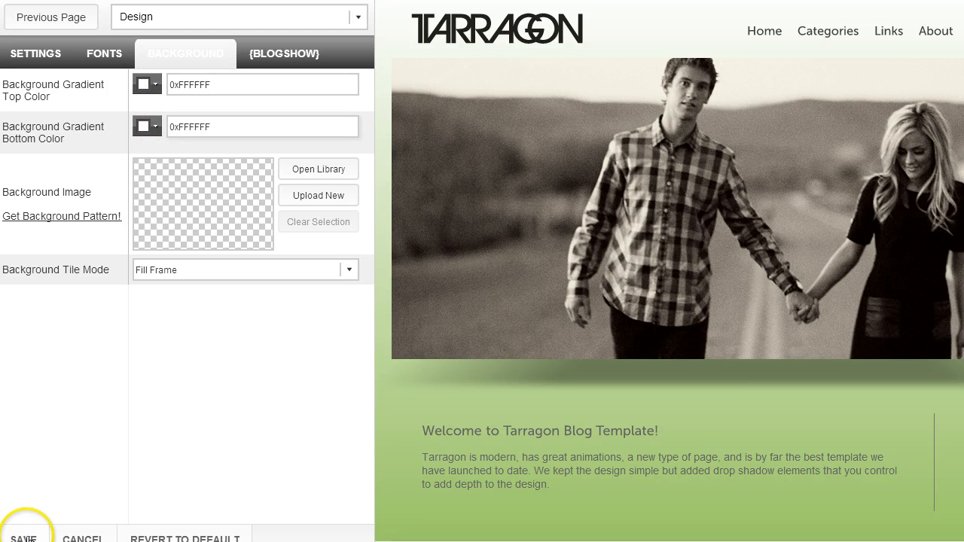
{"action": "left_click", "coordinate": [26, 537]}
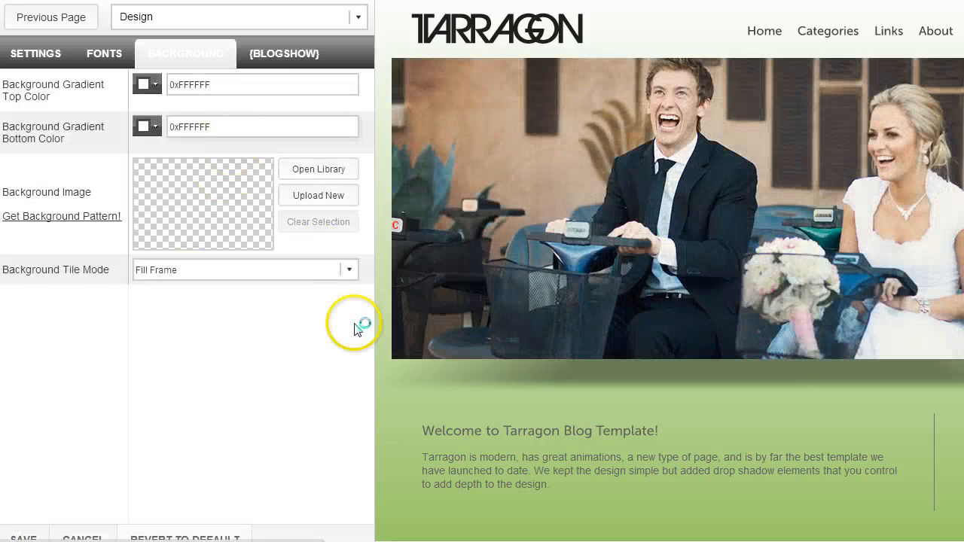